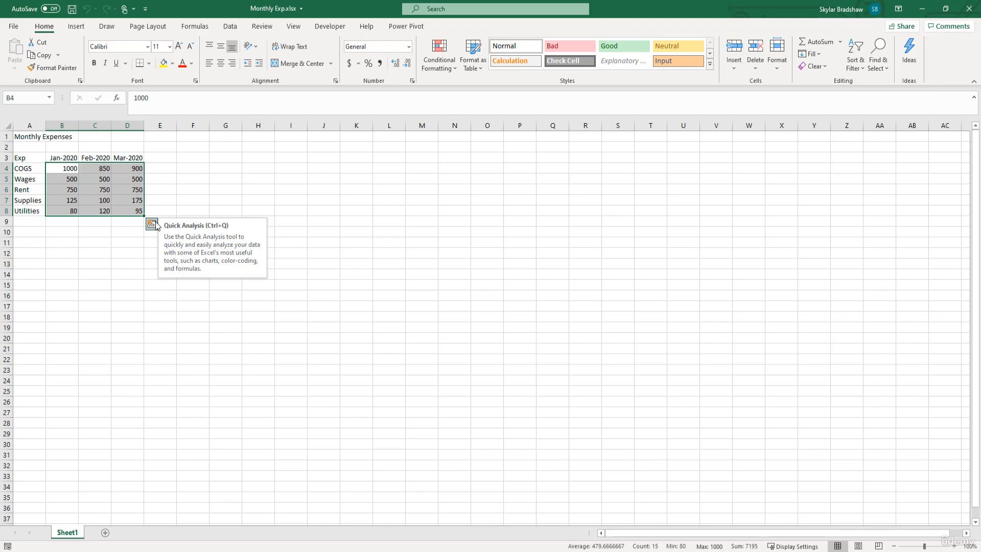
left_click(60, 168)
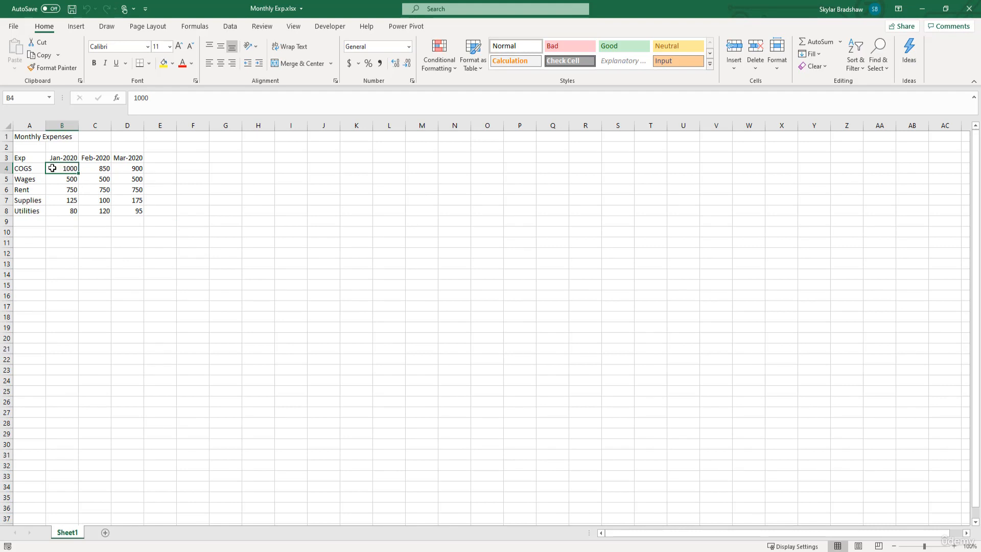
left_click(58, 201)
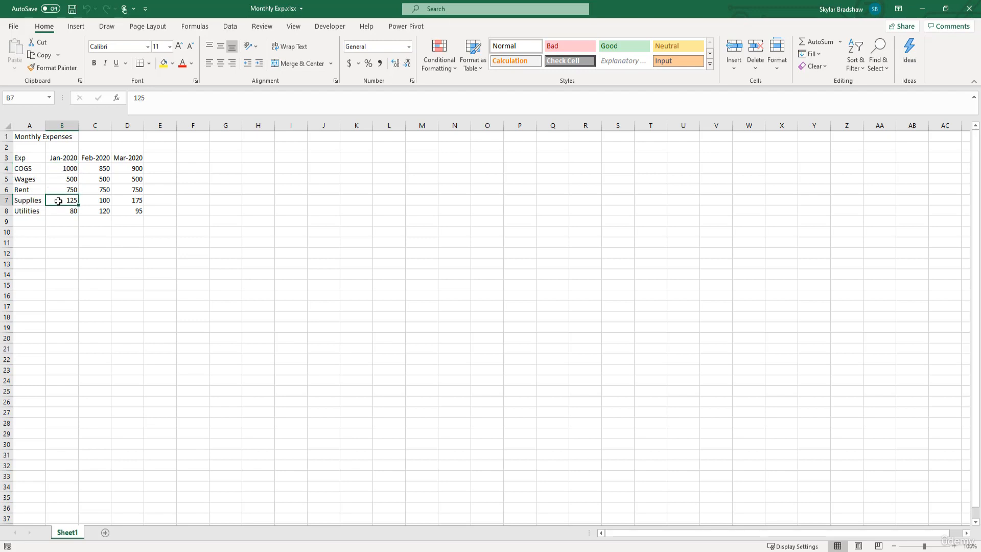
left_click(91, 200)
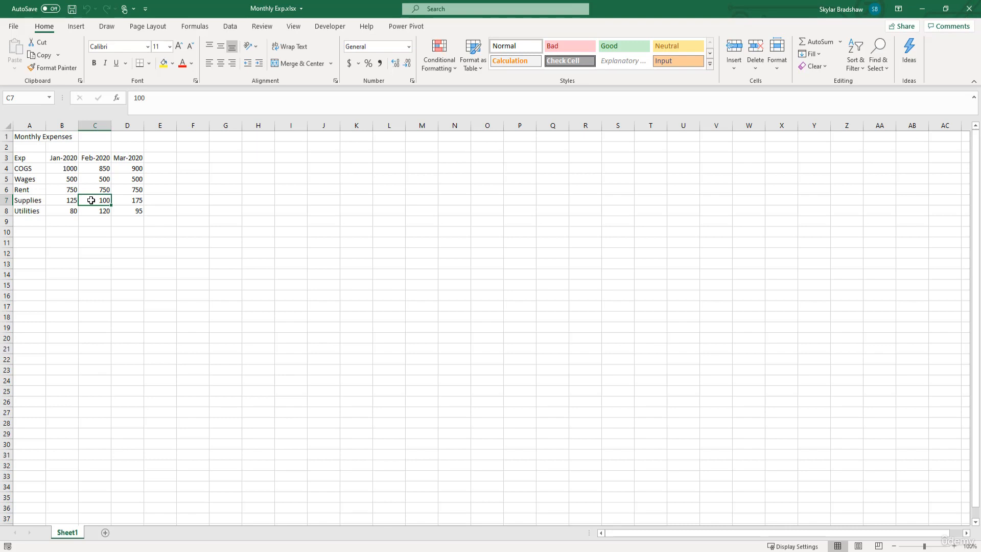
left_click(72, 222)
left_click(129, 222)
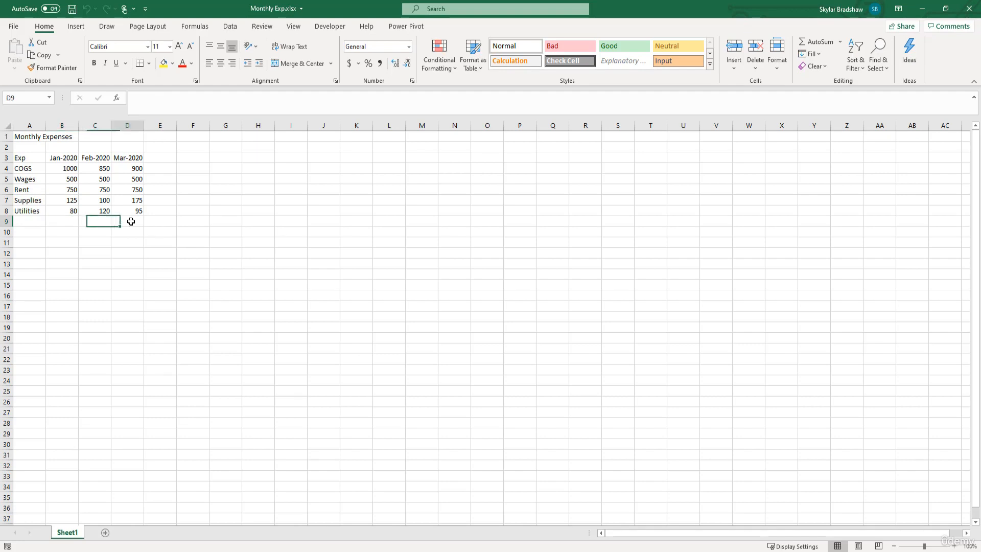
left_click(71, 223)
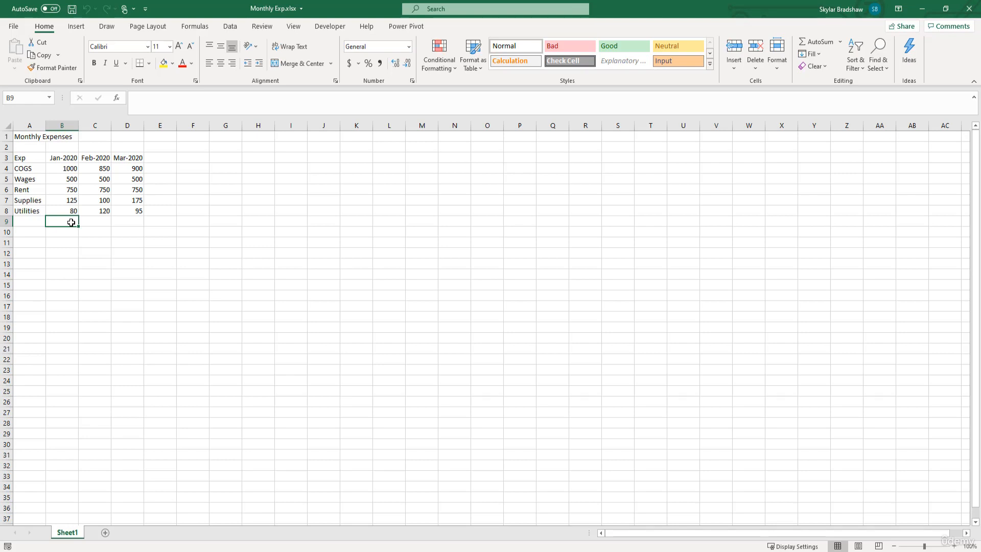
left_click(158, 168)
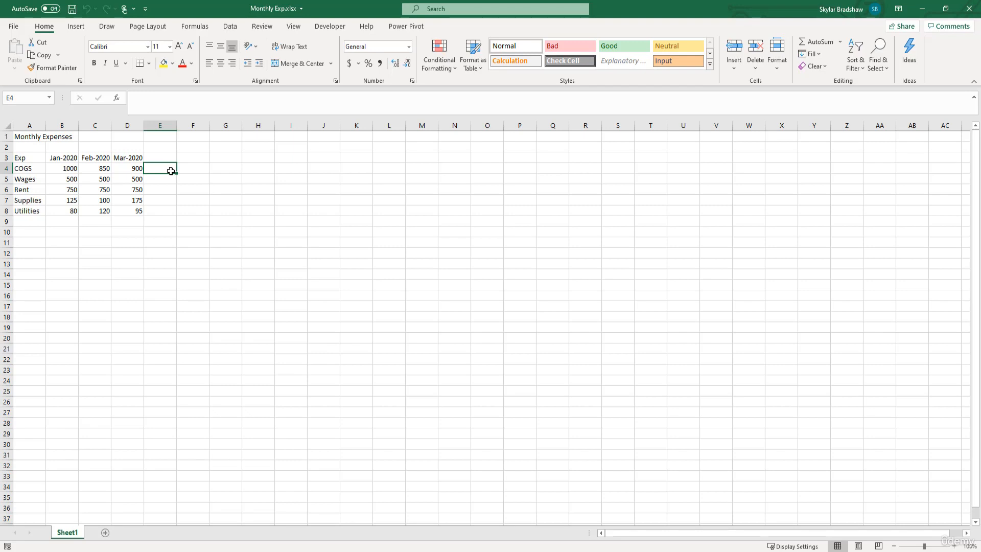
key("Delete")
Step: Total the January expenses in B9 with the typed-value formula =1000+500+750+125+80
left_click(63, 223)
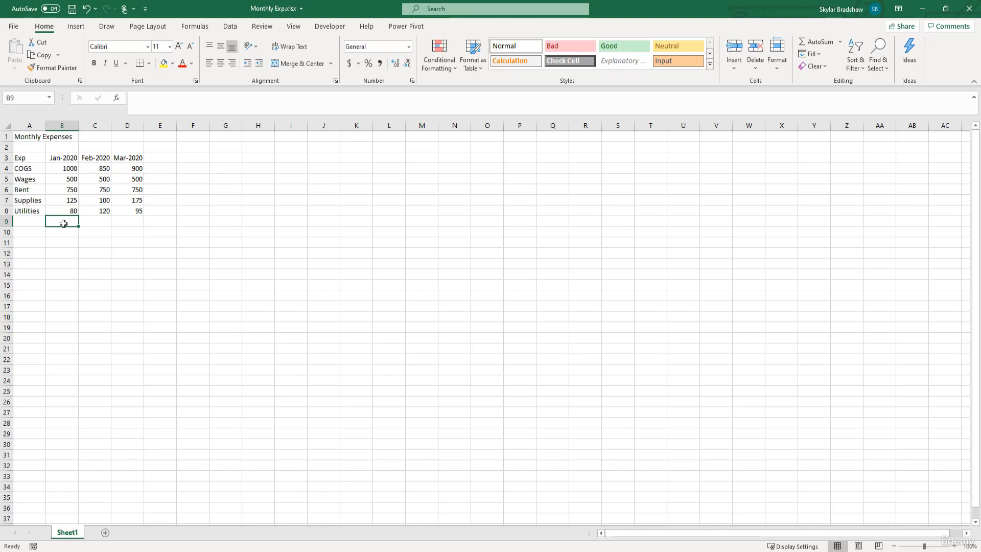
type("=")
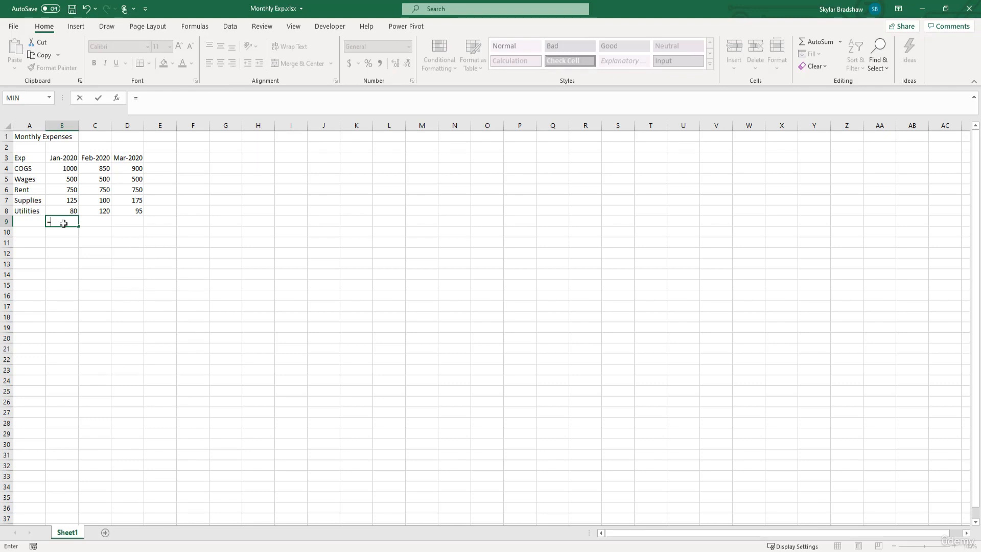
left_click(155, 97)
type("1000+500+750+125")
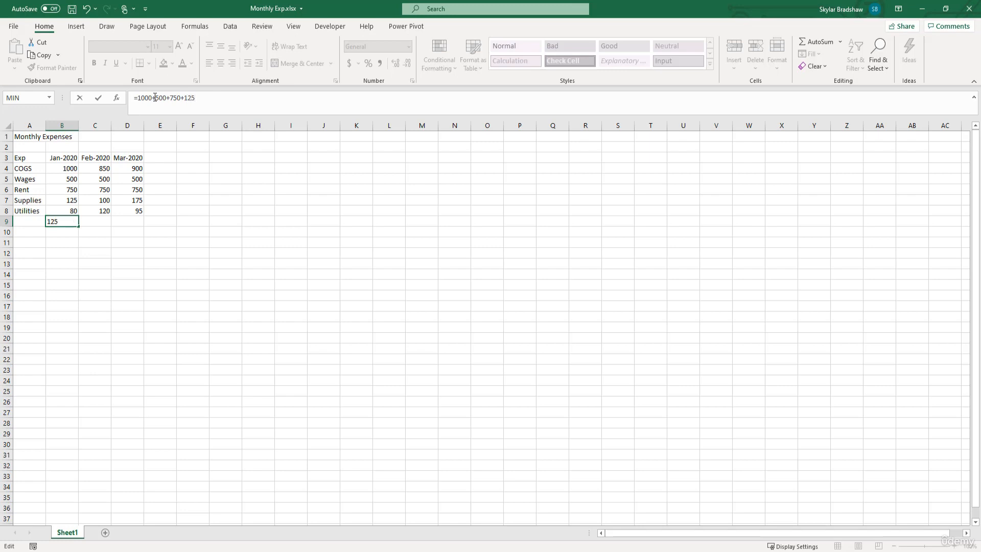
type("+80")
key("Return")
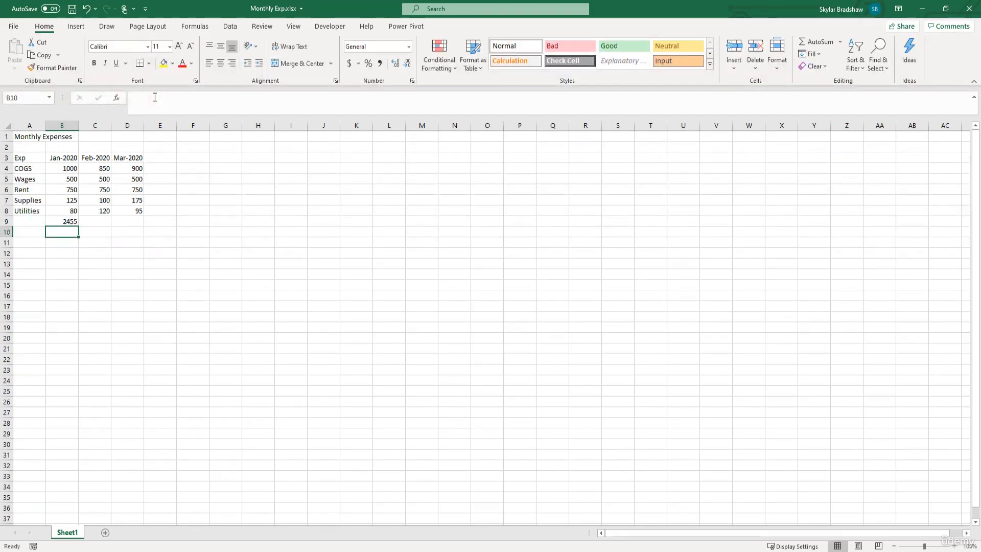
Step: Check the sum of the January expenses in B4:B8 against the total and formula in B9
left_click(57, 168)
left_click_drag(56, 168, 59, 206)
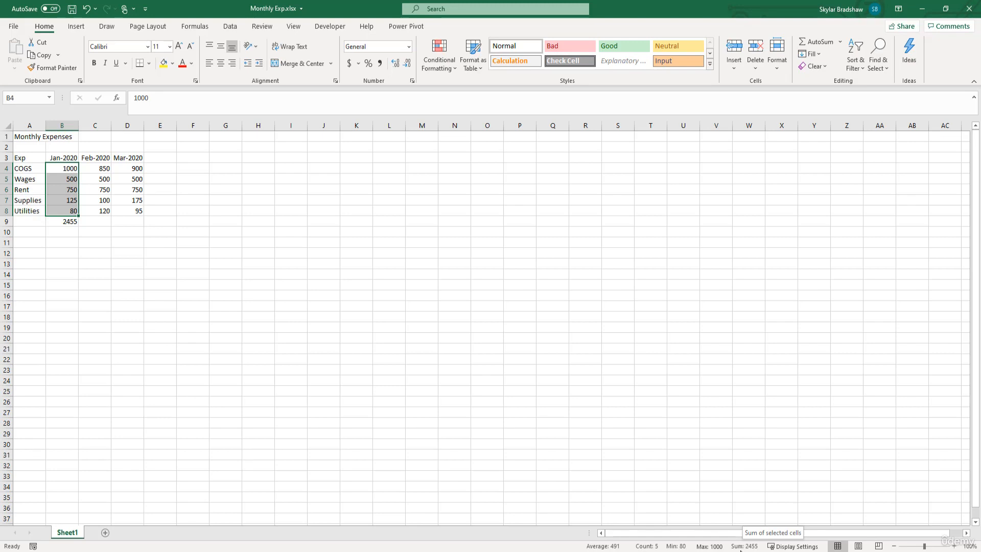
left_click(70, 221)
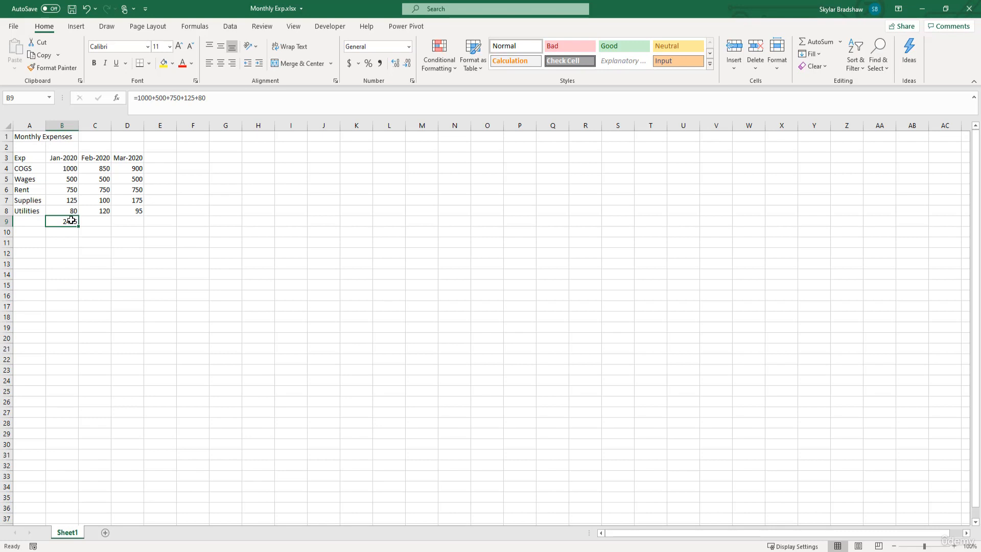
Step: Set the January COGS value in B4 to 2000
left_click(54, 168)
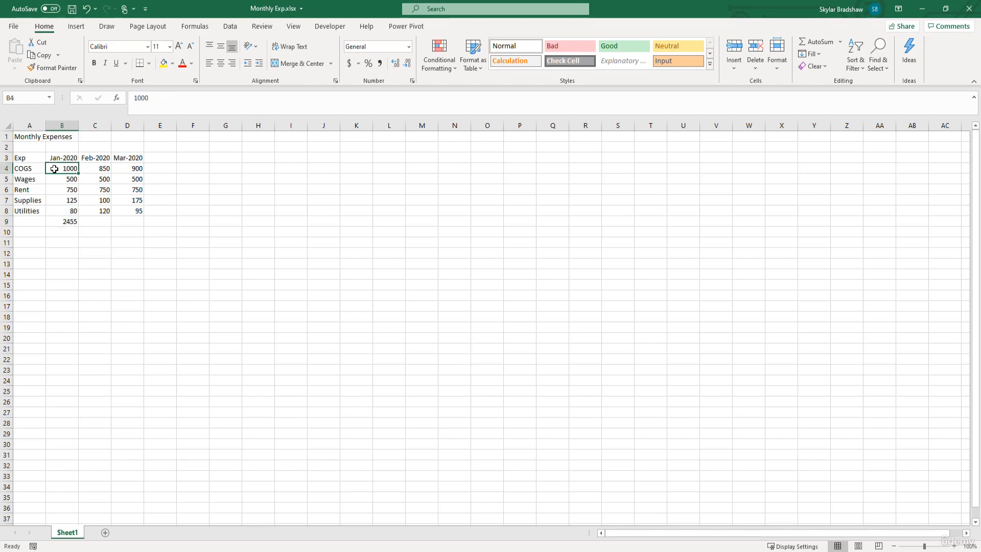
type("2000")
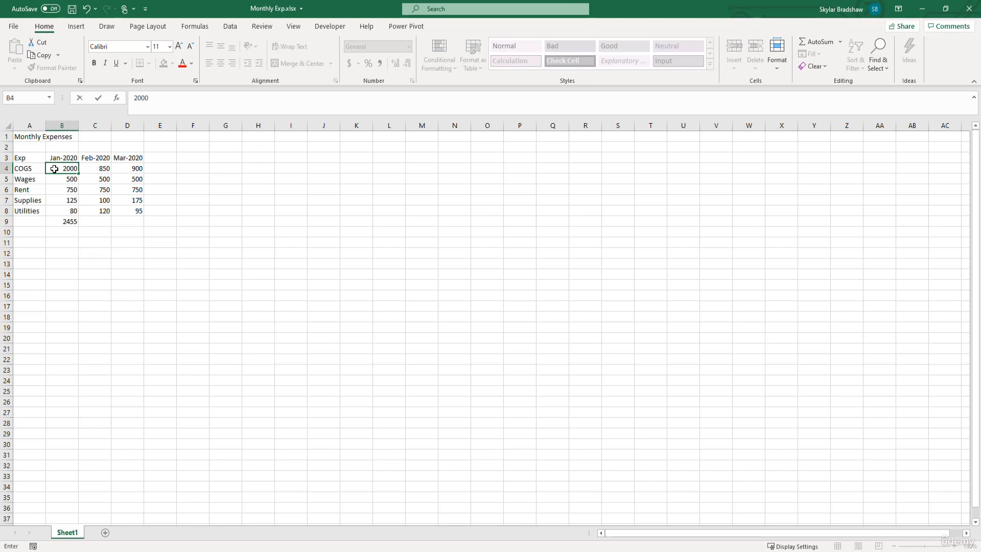
key("Return")
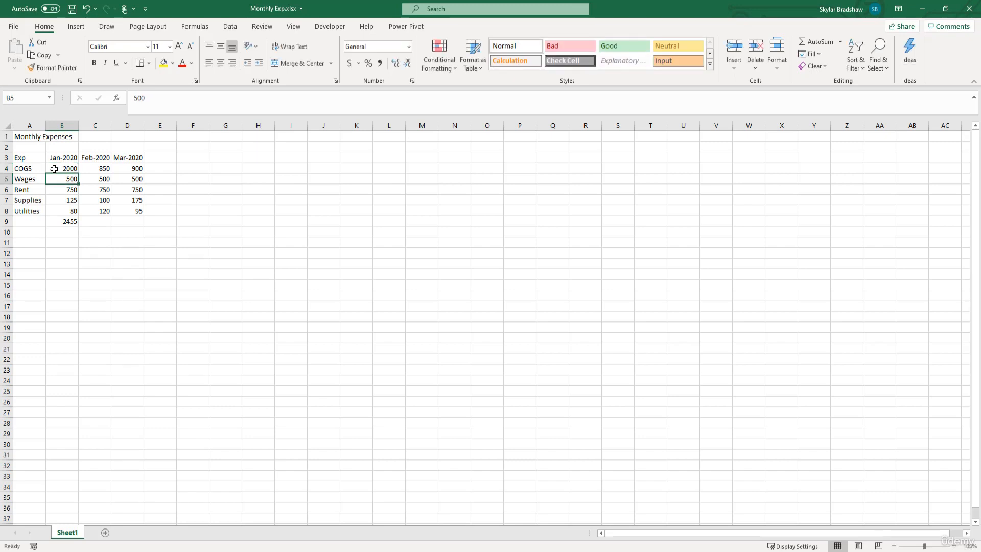
Step: Edit the January total formula in B9 so that its first number is 2000
left_click(56, 225)
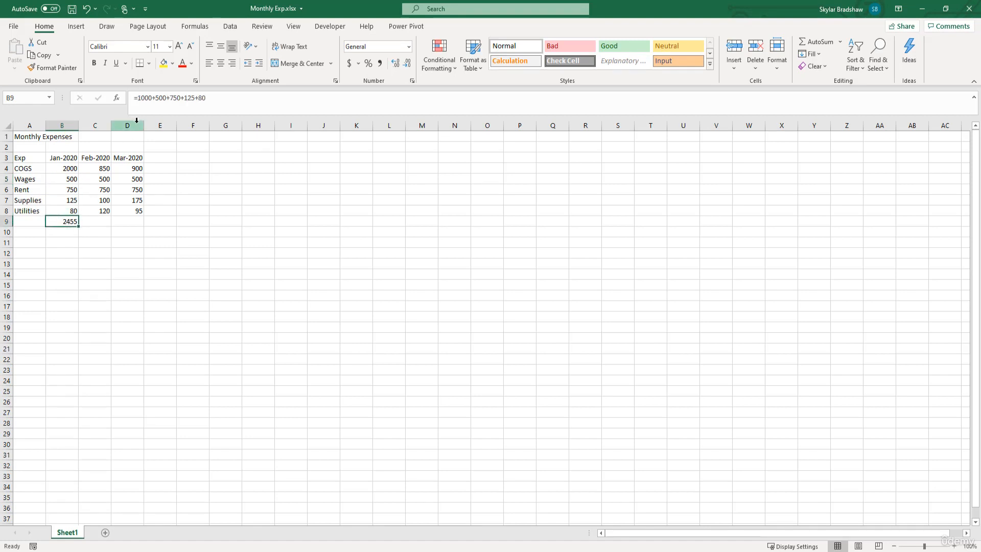
left_click(143, 97)
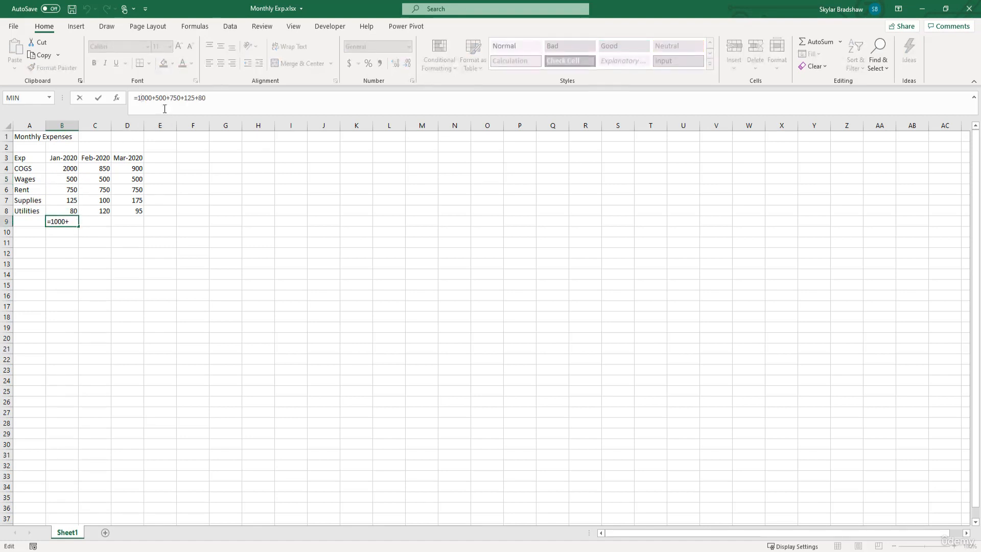
key("BackSpace")
type("2")
key("Return")
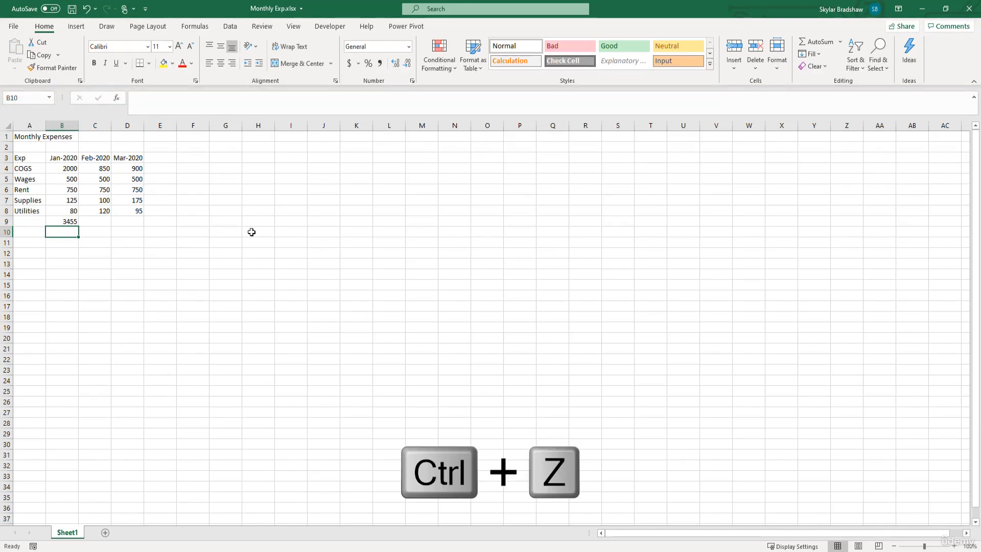
Step: Undo the edits to the B9 formula and the January COGS value
key("ctrl+z")
key("ctrl+z")
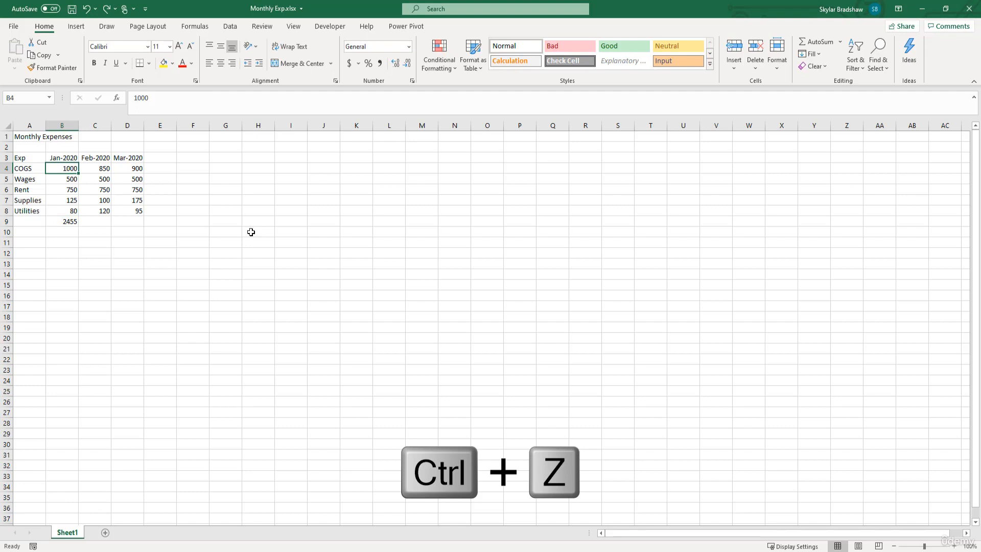
left_click(100, 222)
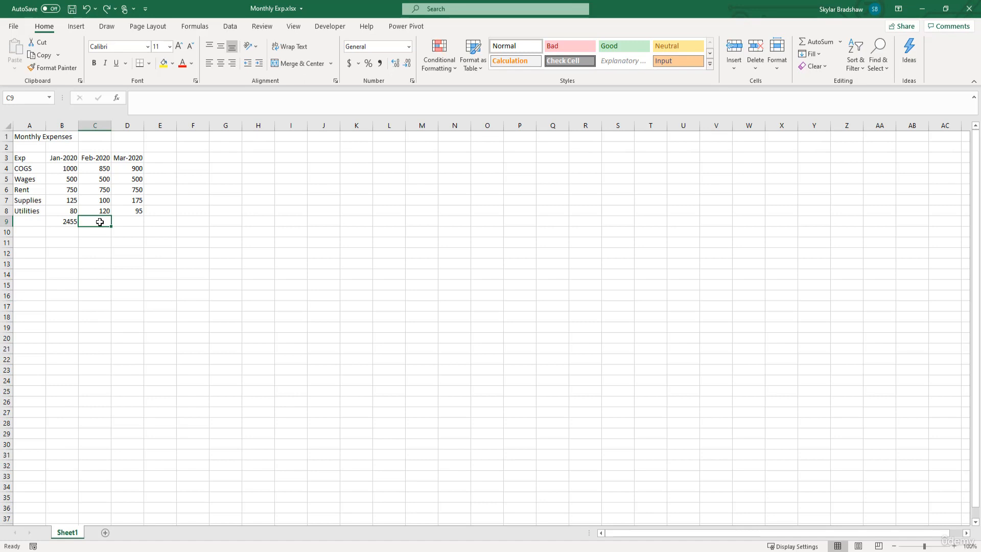
key("Delete")
left_click(61, 223)
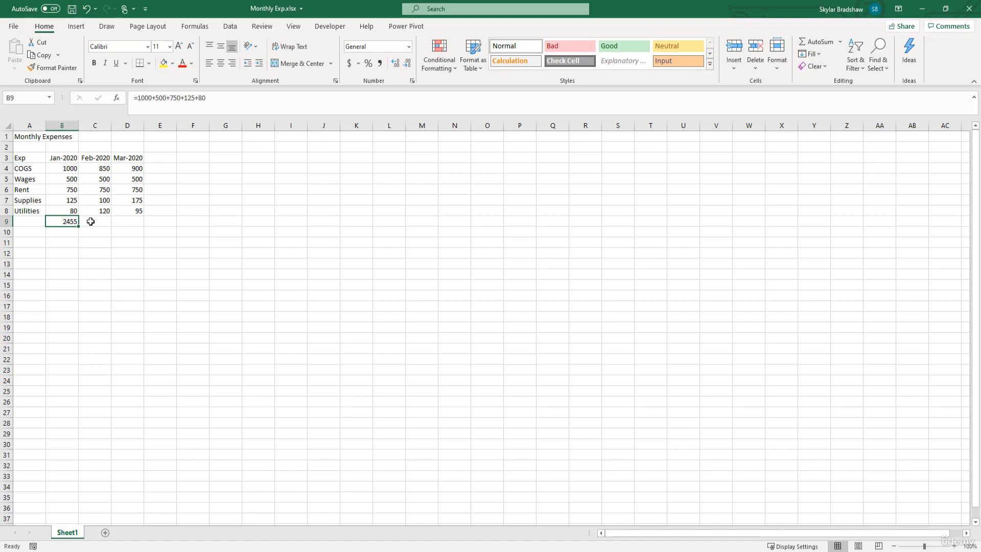
Step: Total the February expenses in C9 with the cell-reference formula =C4+C5+C6+C7+C8
left_click(91, 221)
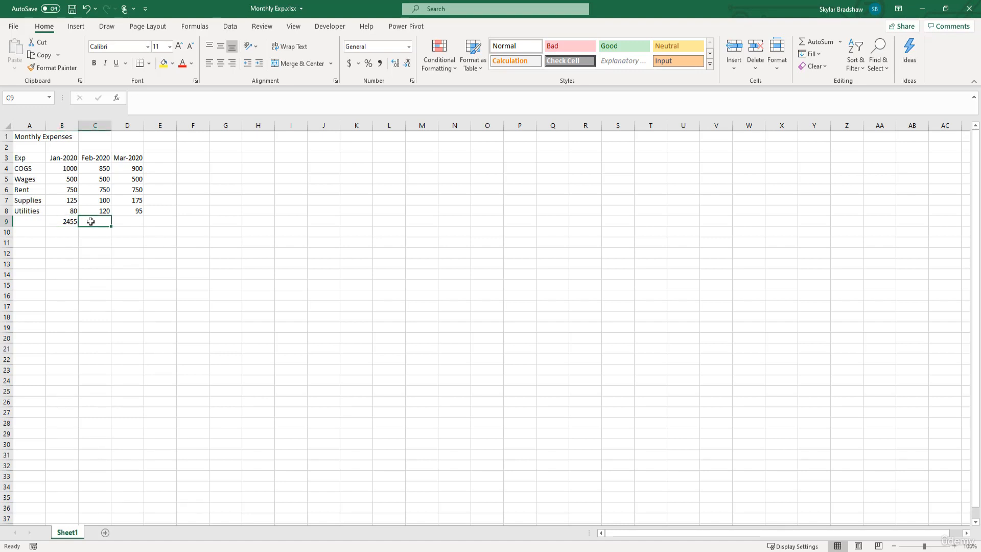
type("=")
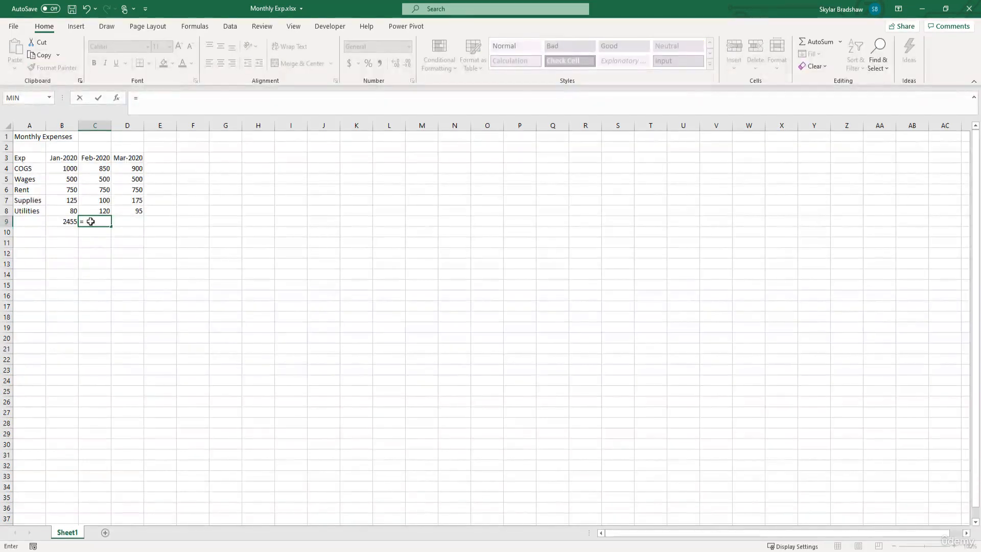
left_click(89, 169)
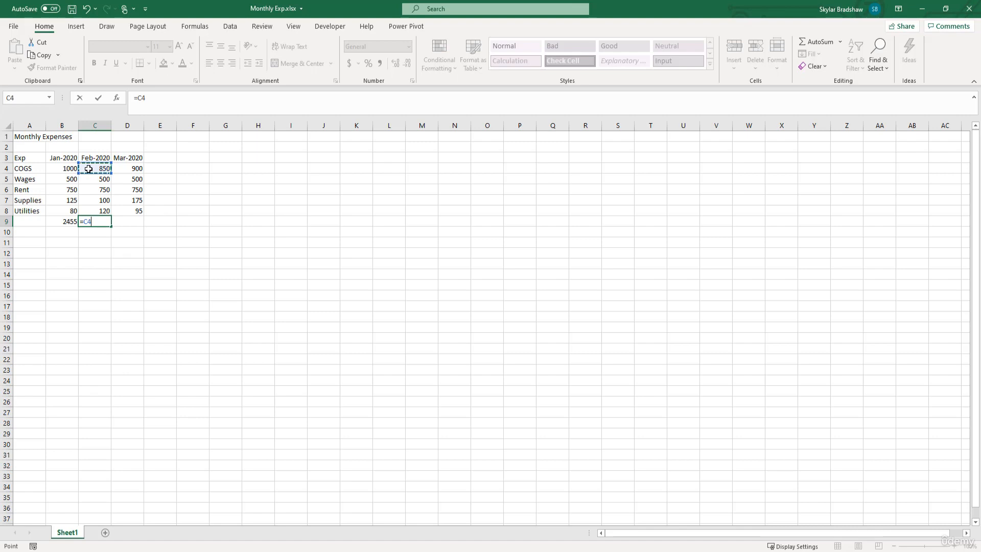
type("+")
left_click(90, 181)
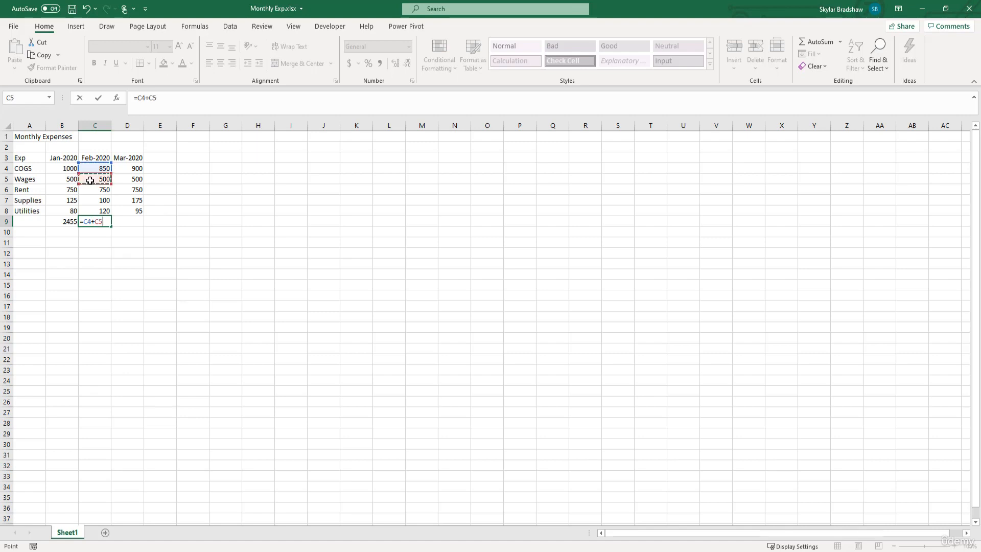
type("+")
left_click(90, 190)
type("+")
left_click(90, 201)
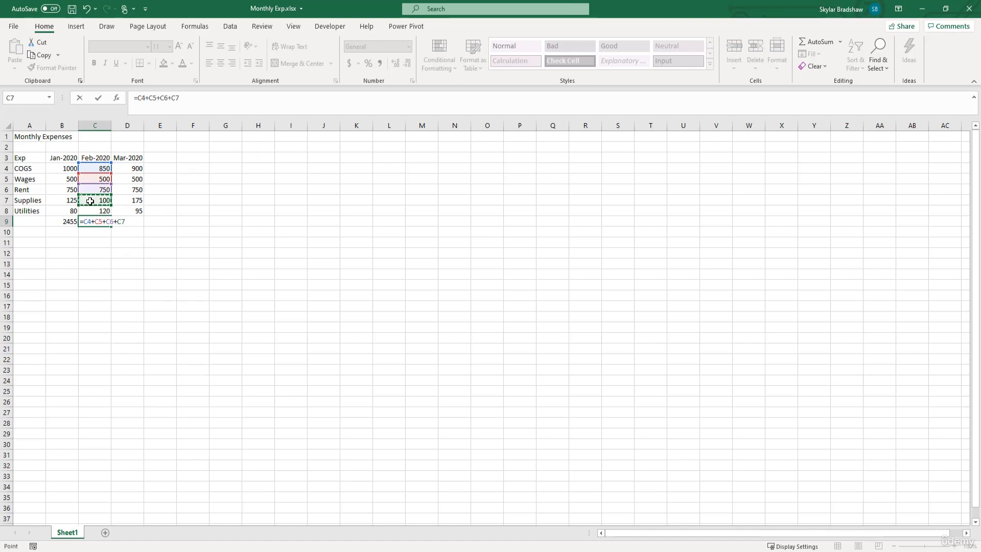
type("+")
left_click(90, 210)
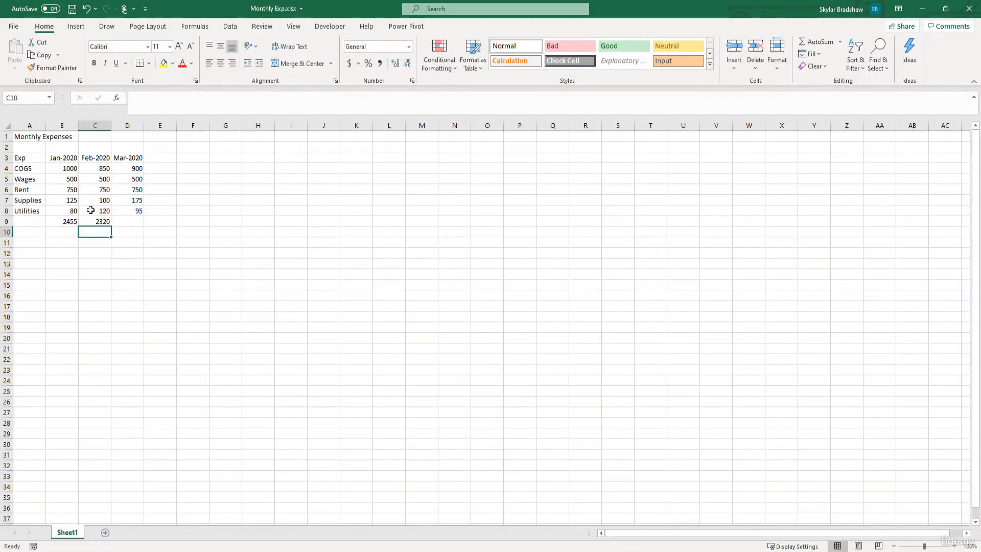
Step: Check the sum of the February expenses in C4:C8 against the total and formula in C9
left_click_drag(88, 169, 92, 208)
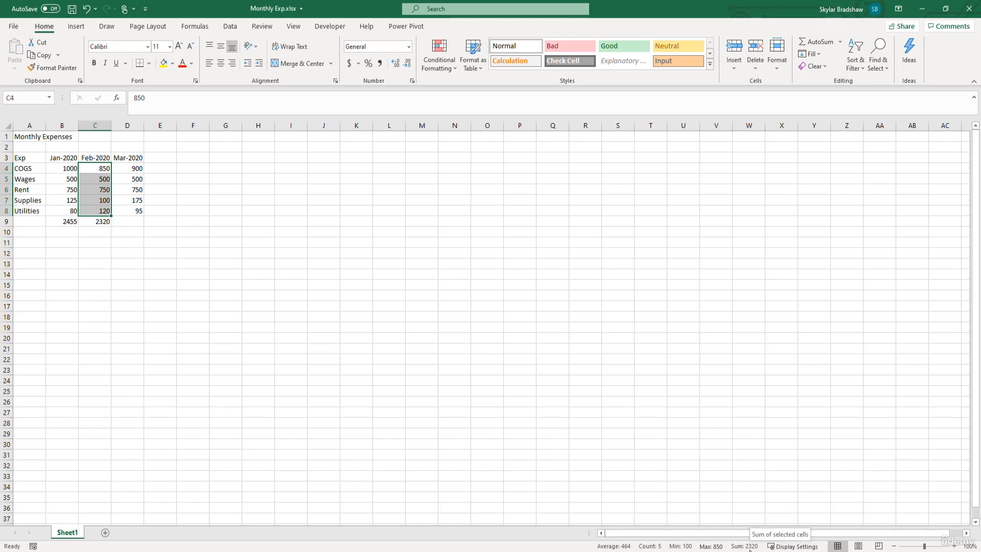
left_click(84, 223)
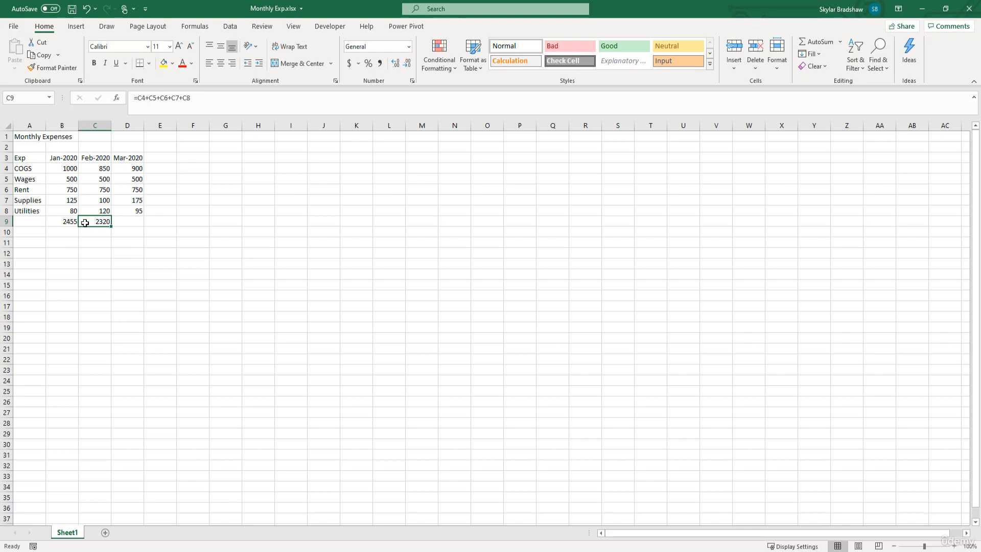
Step: Set the February Wages value in C5 to 1500
left_click(91, 180)
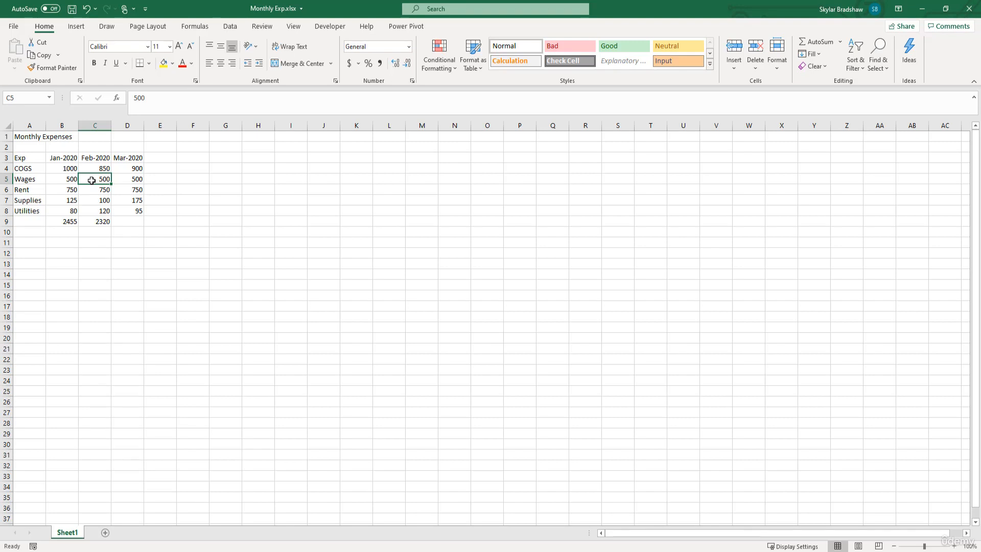
type("1500")
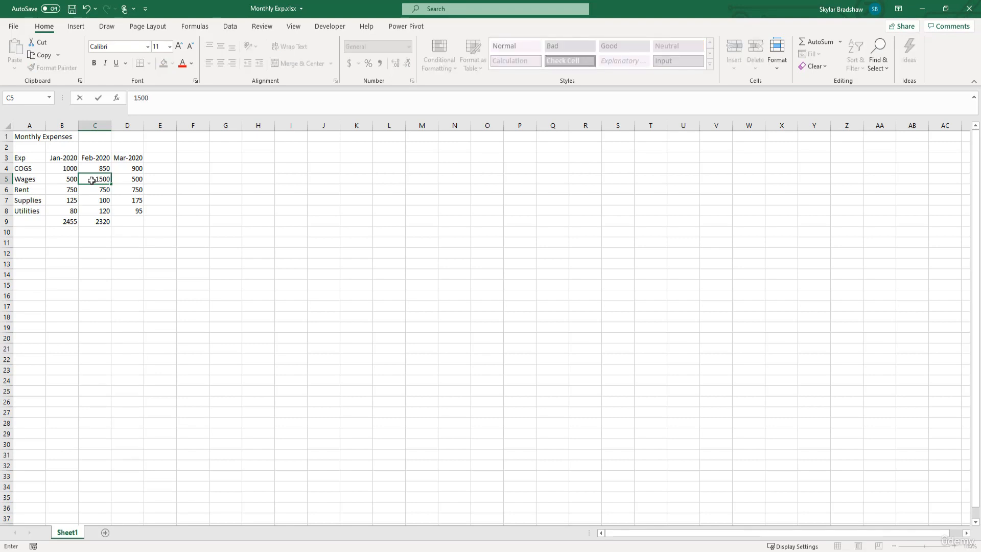
key("Return")
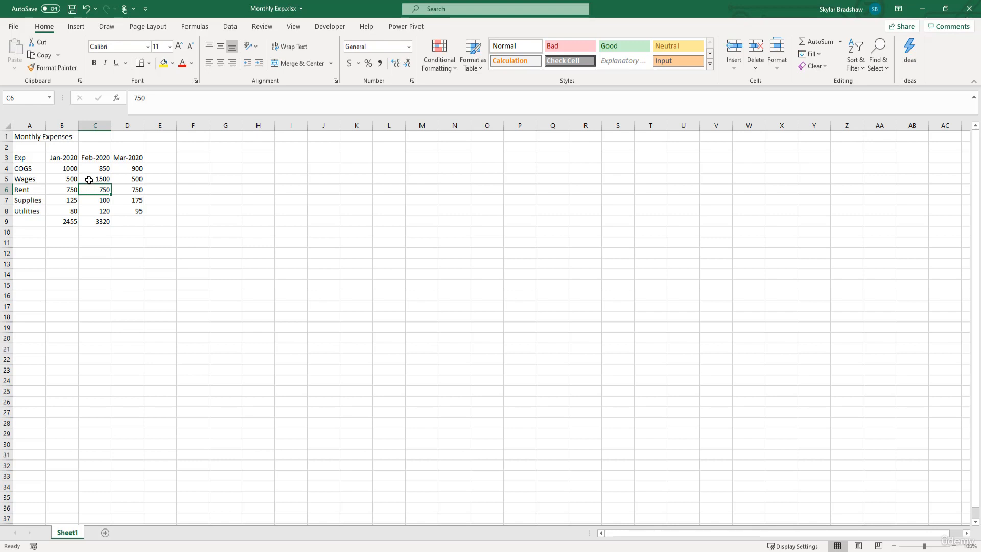
Step: Set the February Wages value in C5 back to 500
left_click(89, 178)
type("50")
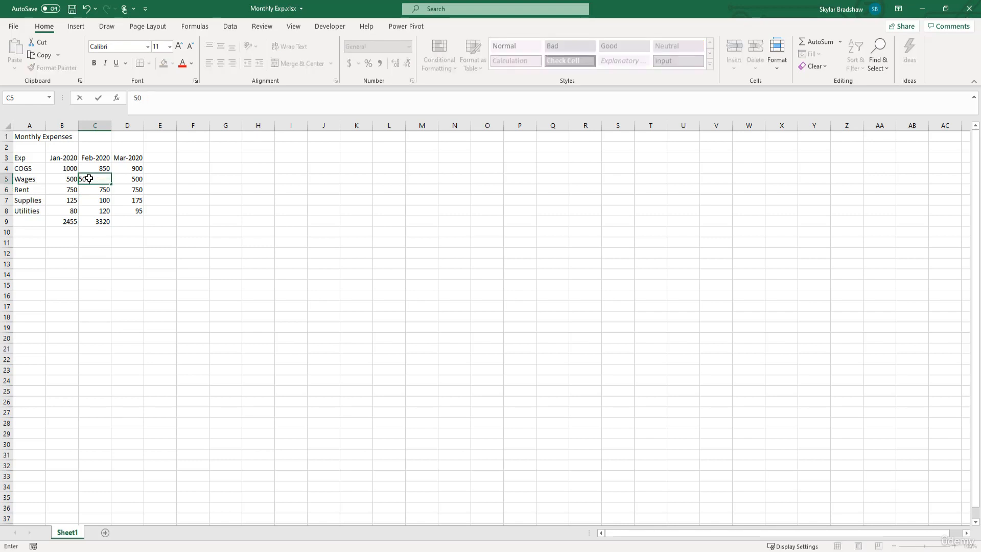
type("0")
key("Return")
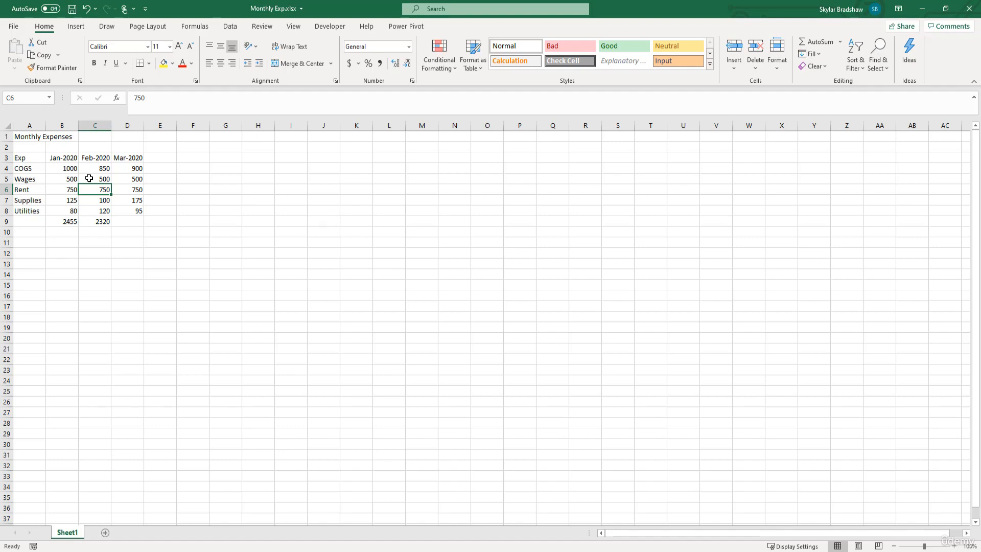
left_click(119, 219)
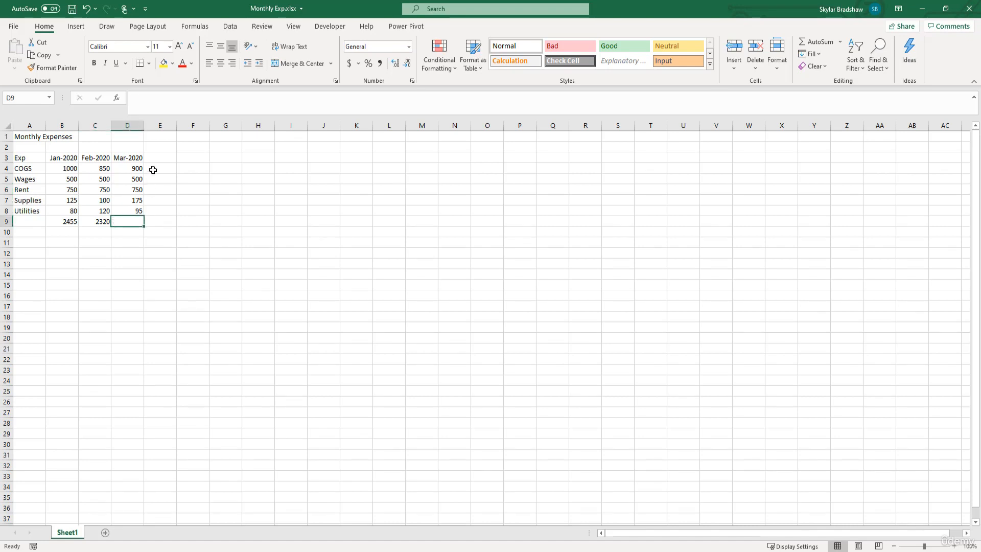
left_click(154, 168)
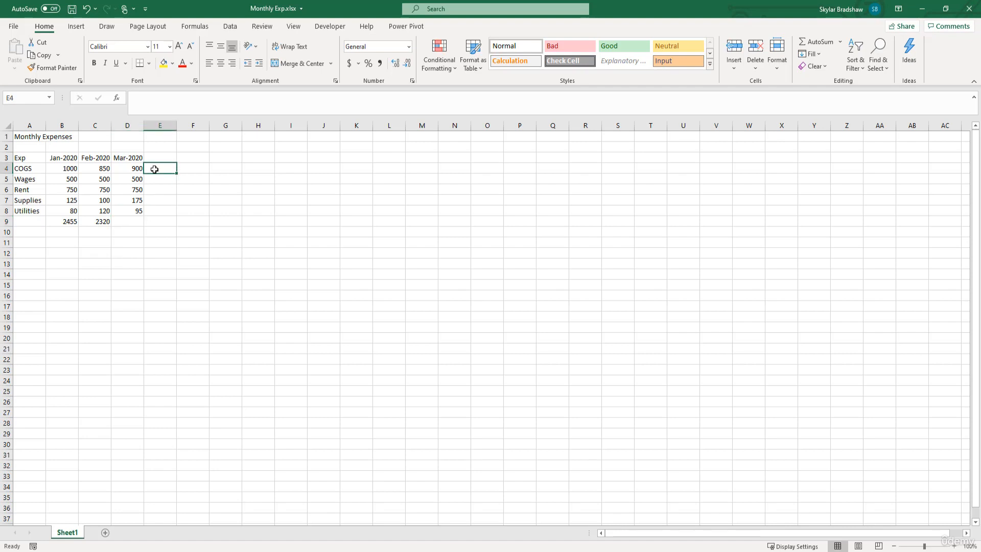